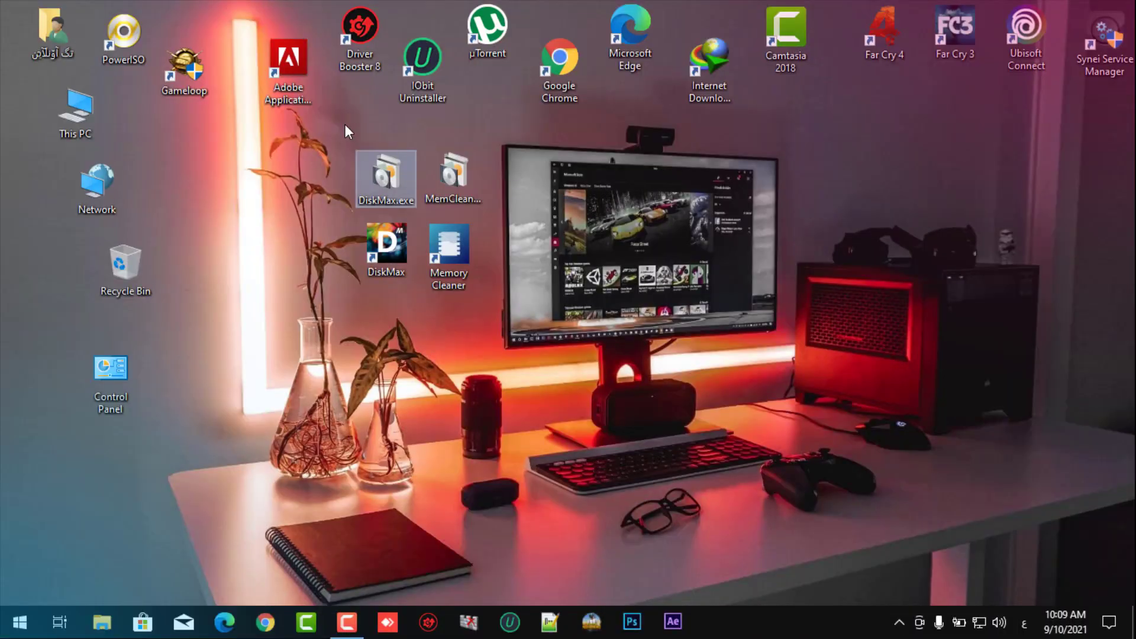
{"action": "left_click", "coordinate": [368, 225]}
{"action": "left_click", "coordinate": [439, 182]}
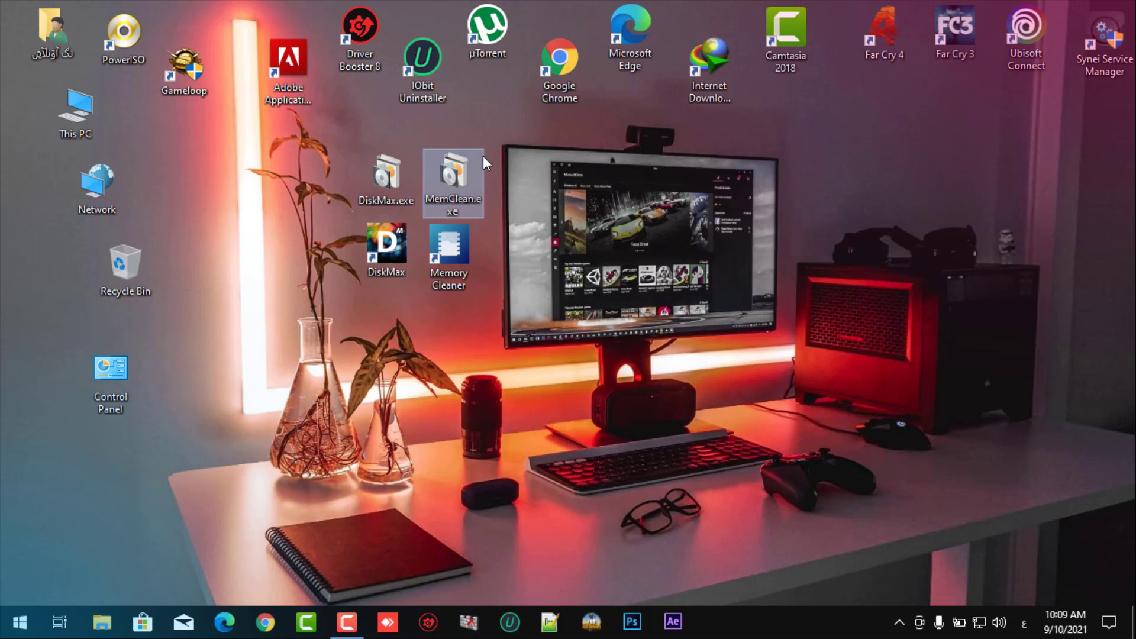
{"action": "left_click", "coordinate": [449, 249]}
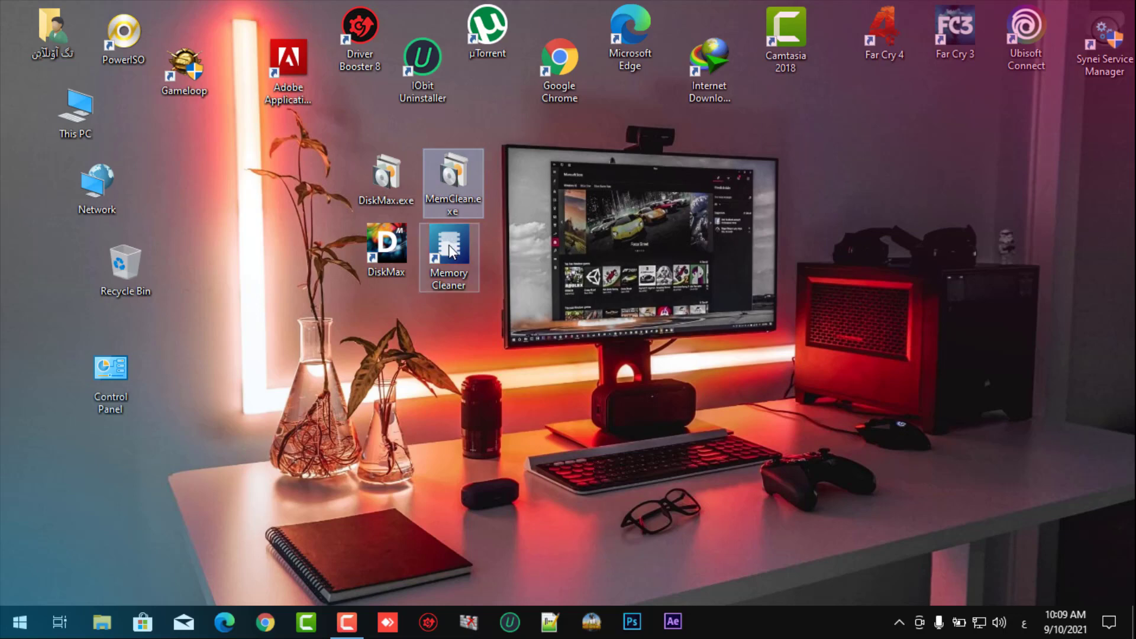
- Install DiskMax from DiskMax.exe in the proposed Program Files location, with a desktop shortcut
{"action": "left_click", "coordinate": [393, 183]}
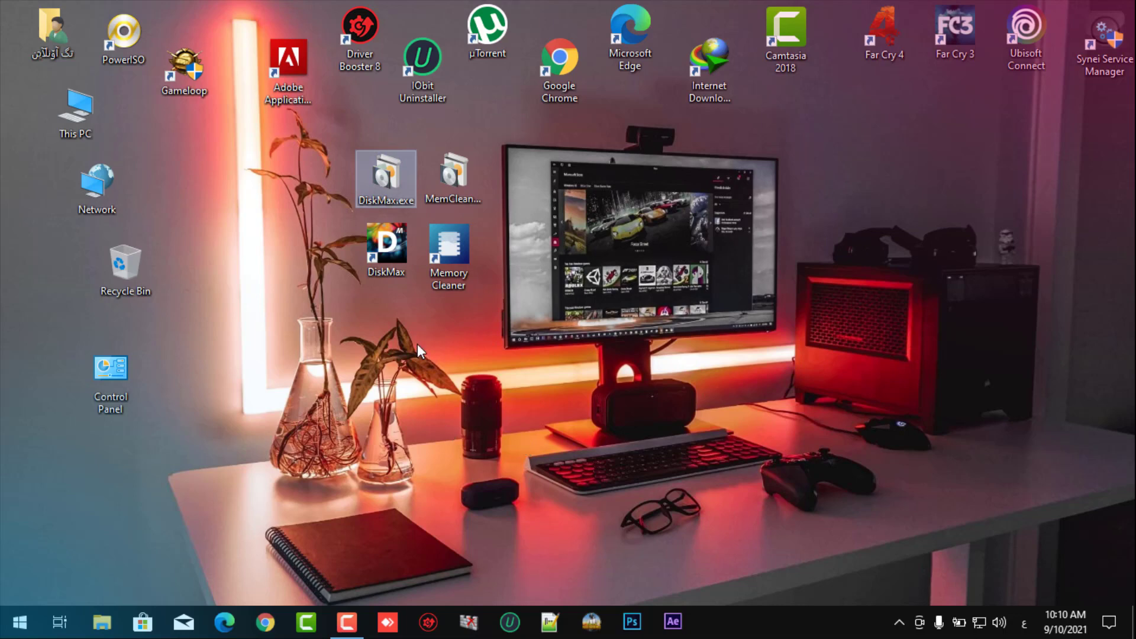
{"action": "double_click", "coordinate": [406, 189]}
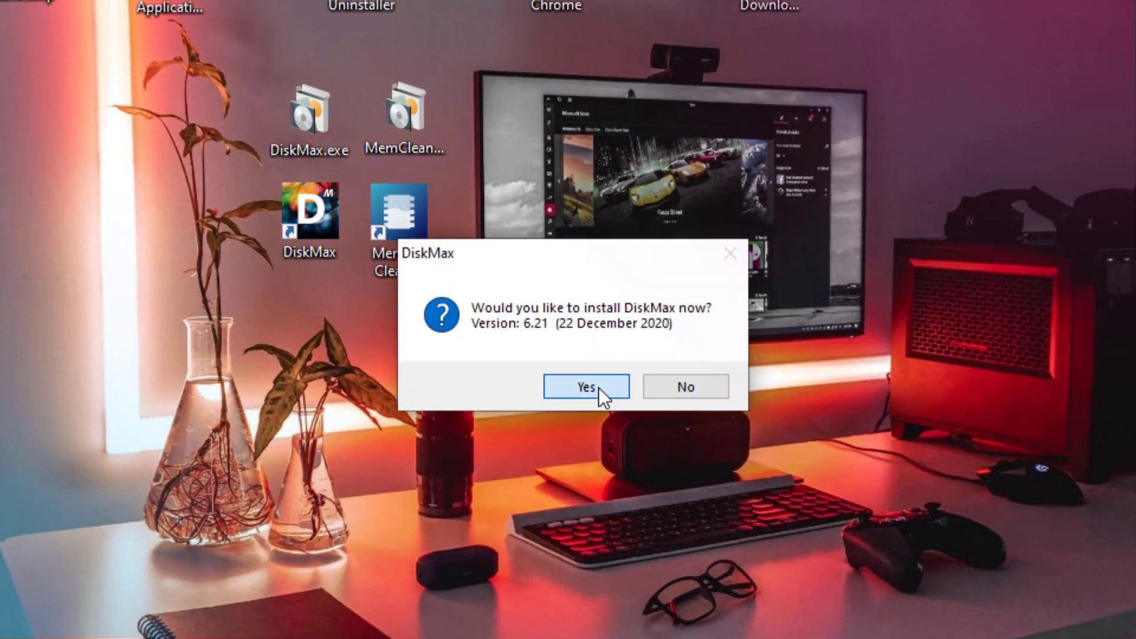
{"action": "left_click", "coordinate": [598, 387]}
{"action": "left_click", "coordinate": [494, 217]}
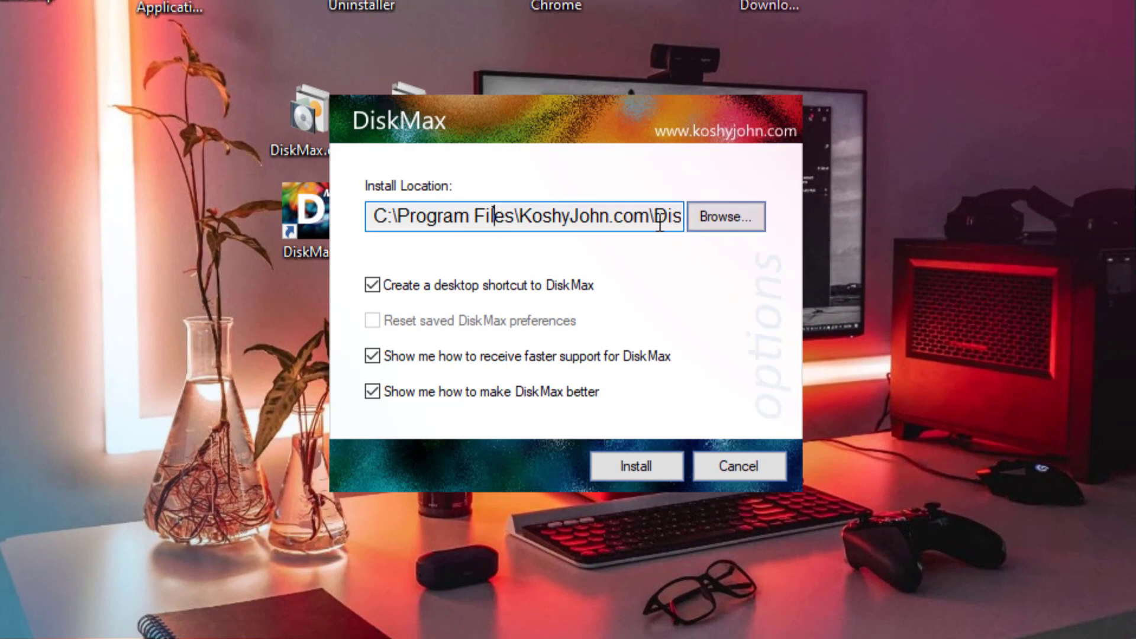
{"action": "left_click", "coordinate": [624, 462]}
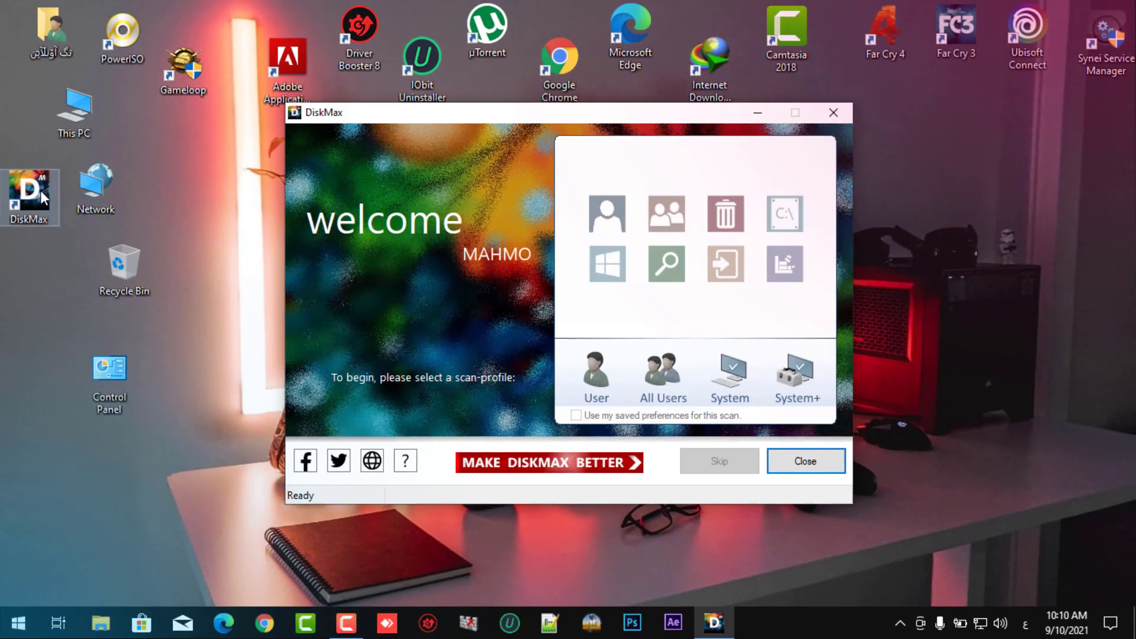
- Close DiskMax and place its desktop shortcut below the DiskMax.exe installer, beside the Memory Cleaner shortcut
{"action": "left_click", "coordinate": [834, 112]}
{"action": "left_click_drag", "start_coordinate": [29, 192], "coordinate": [377, 255]}
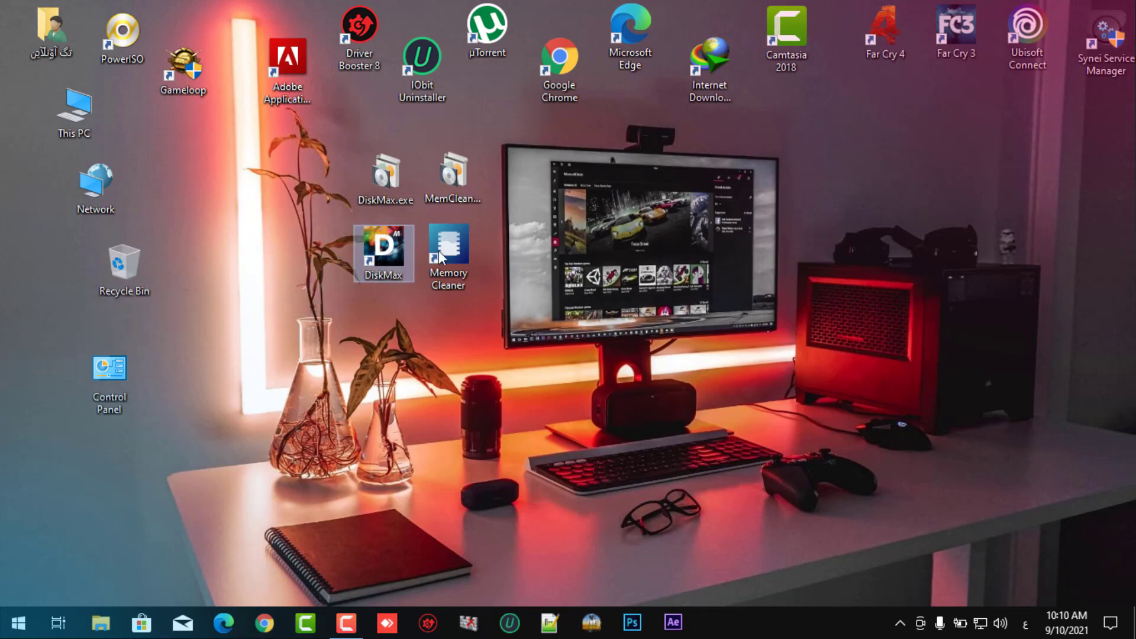
- Close the Memory Cleaner window
{"action": "left_click", "coordinate": [516, 246]}
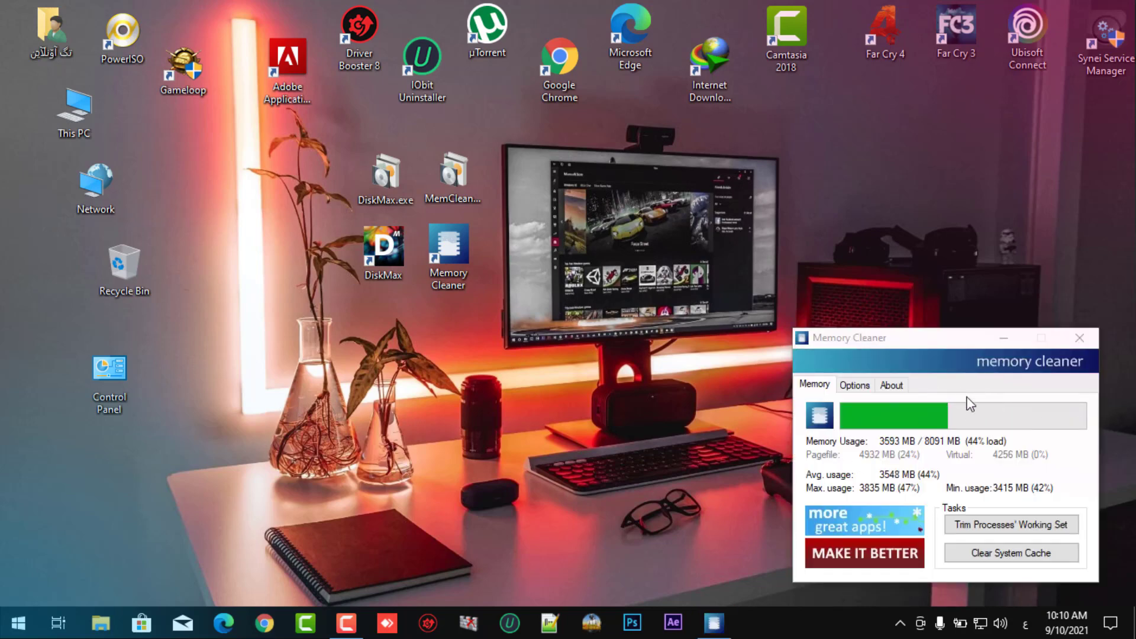
{"action": "key", "text": "alt+F4"}
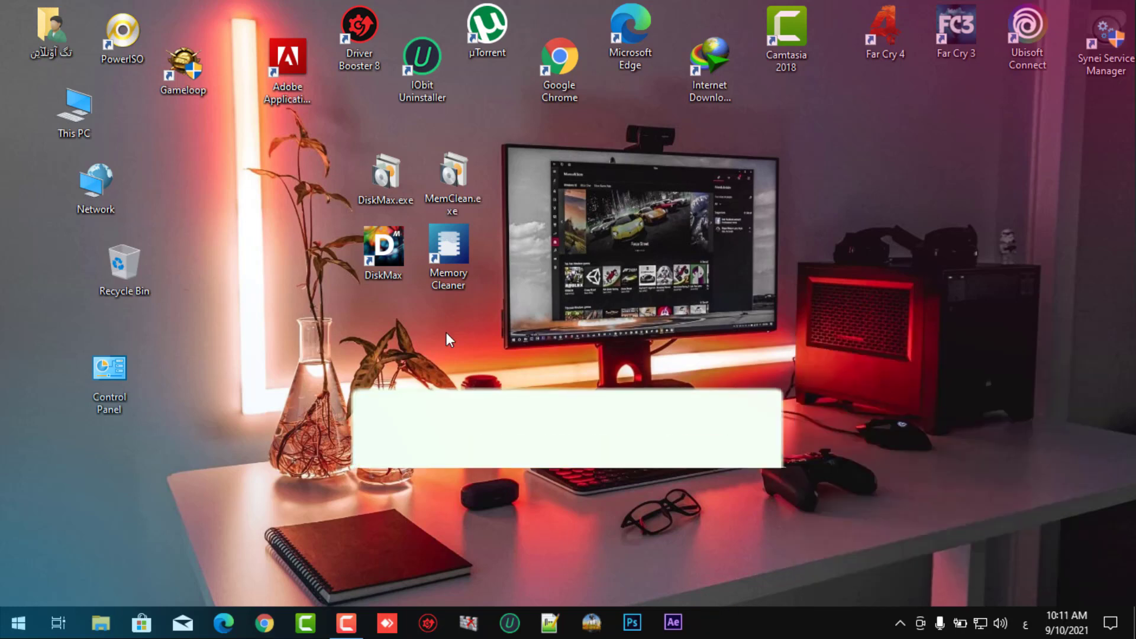
- Open DiskMax, choose the System+ scan profile and proceed past the scan settings introduction
{"action": "left_click", "coordinate": [384, 254]}
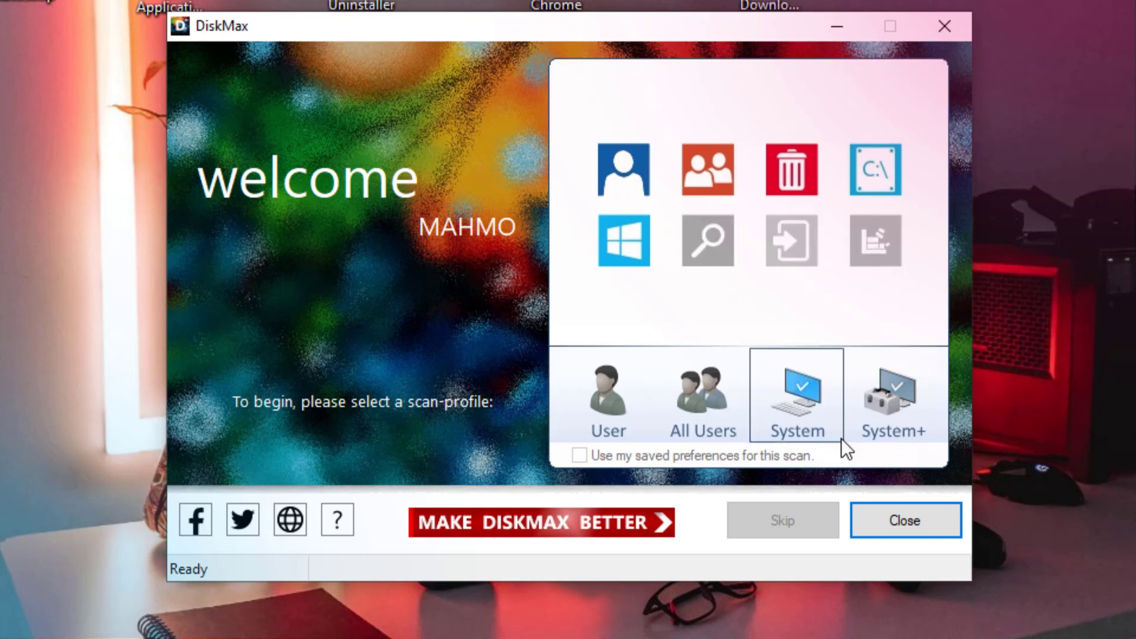
{"action": "left_click", "coordinate": [885, 388]}
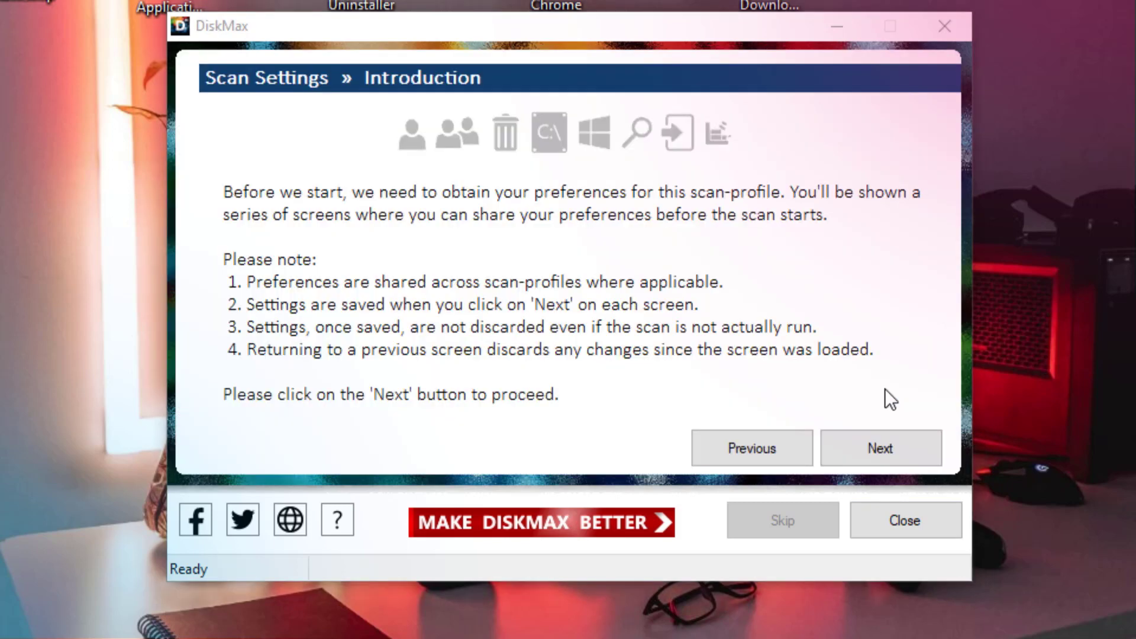
{"action": "left_click", "coordinate": [878, 444]}
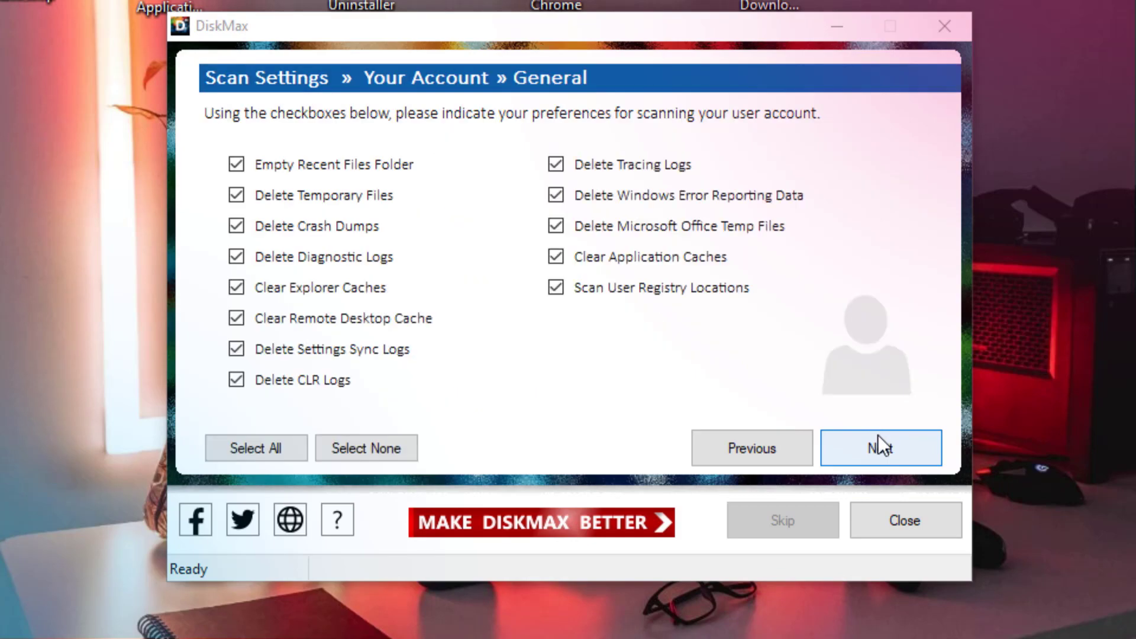
- Accept the selected general and browser cleanup preferences for your own account
{"action": "key", "text": "Tab"}
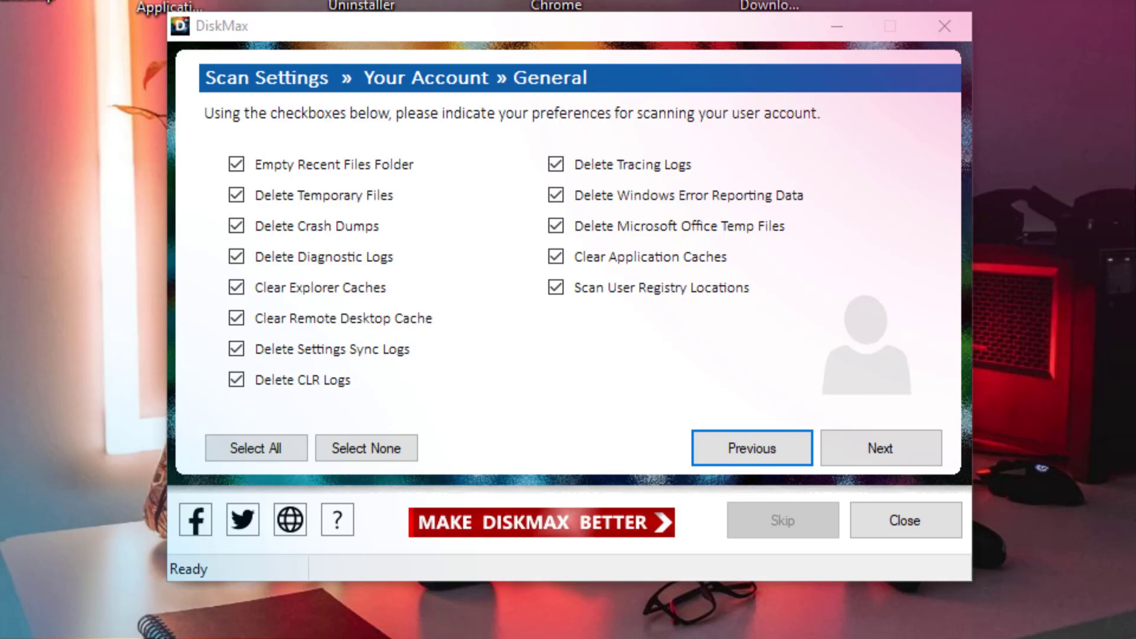
{"action": "key", "text": "Tab"}
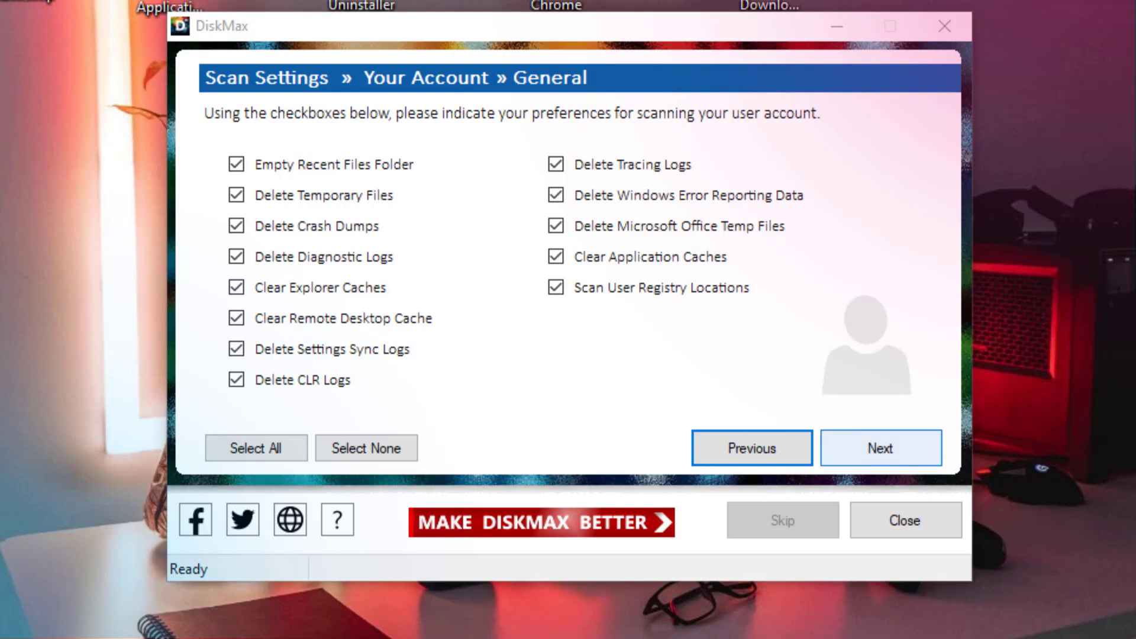
{"action": "key", "text": "Return"}
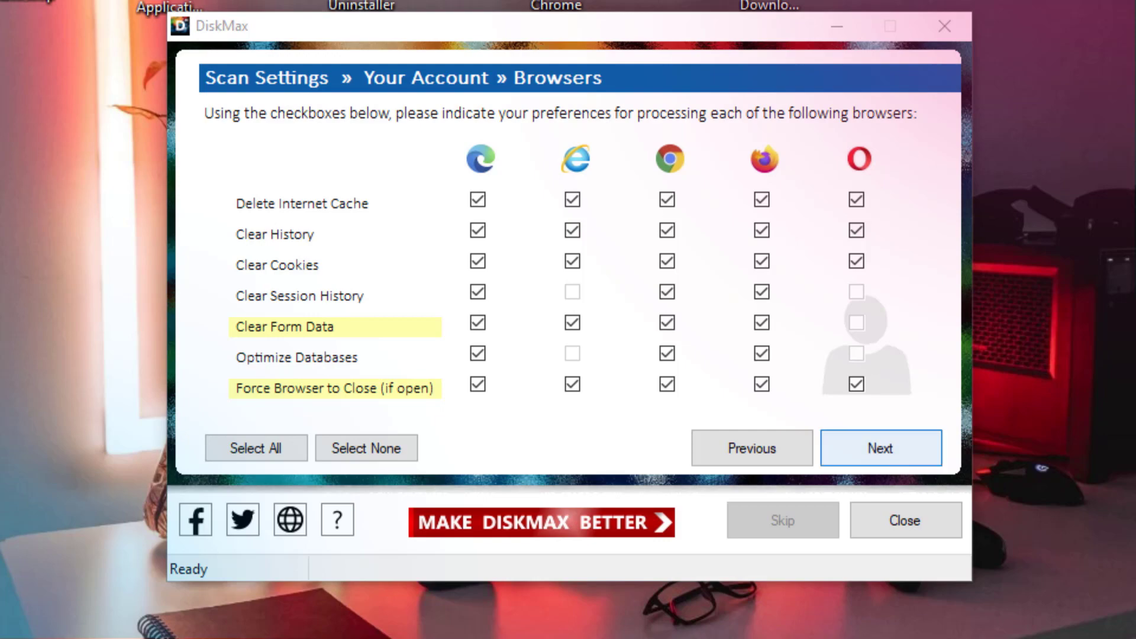
{"action": "left_click", "coordinate": [881, 448]}
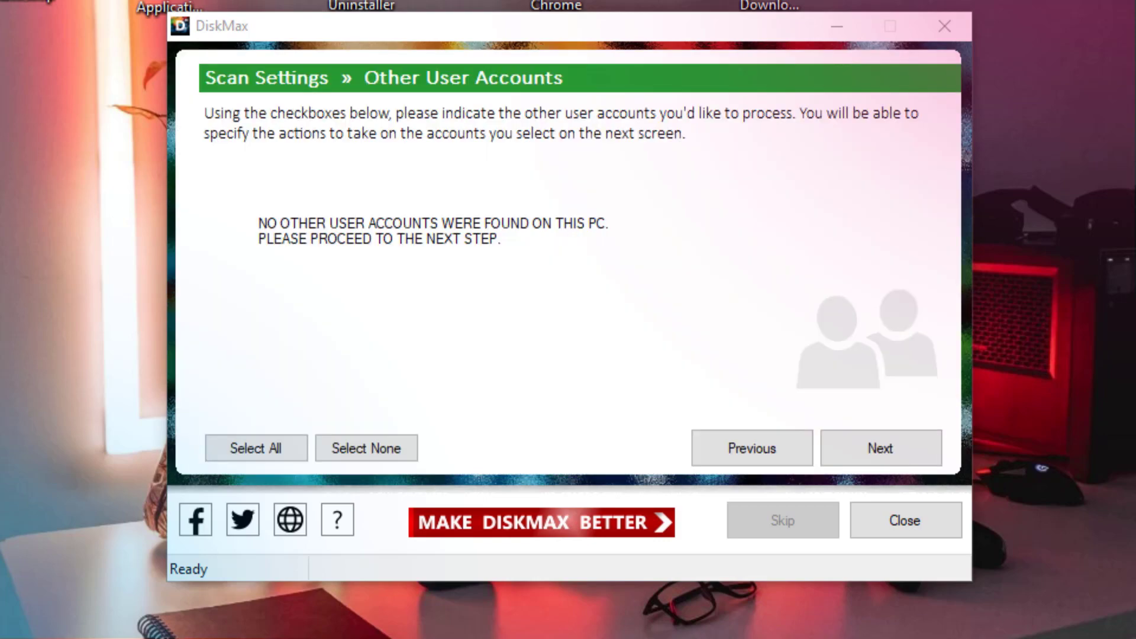
- Accept the preset general and browser cleanup preferences for other user accounts
{"action": "left_click", "coordinate": [880, 448]}
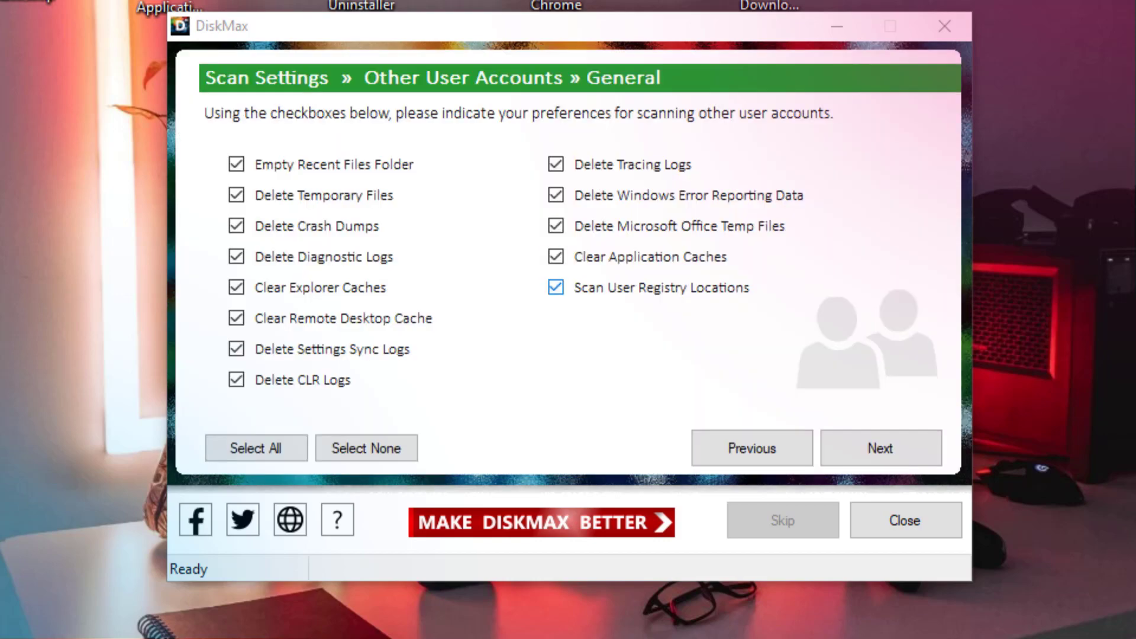
{"action": "left_click", "coordinate": [881, 448]}
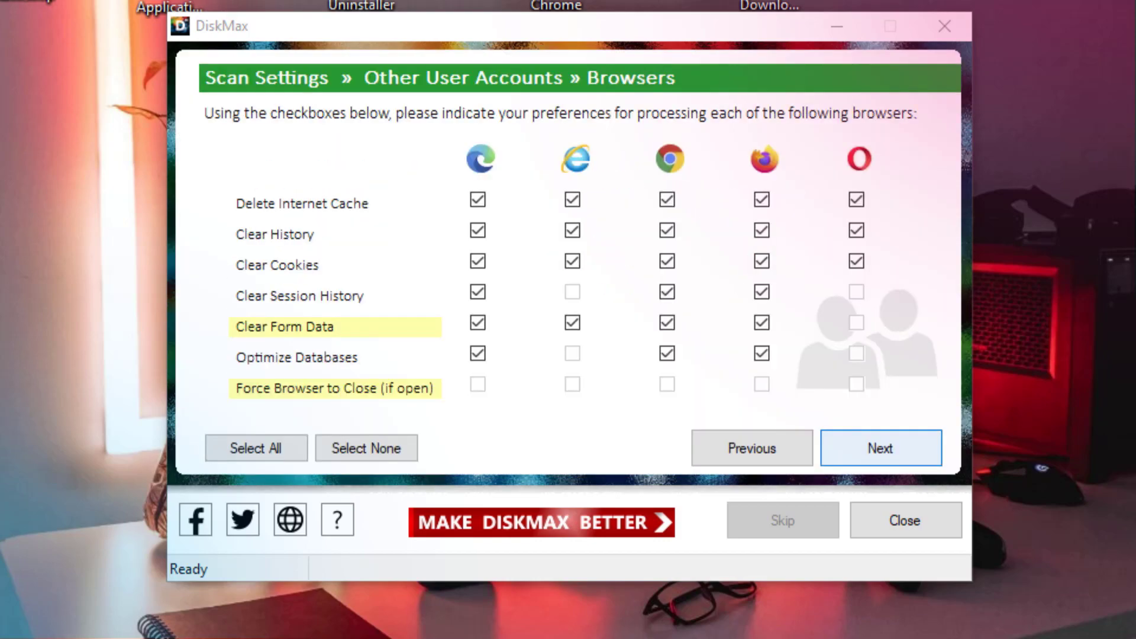
{"action": "left_click", "coordinate": [881, 447]}
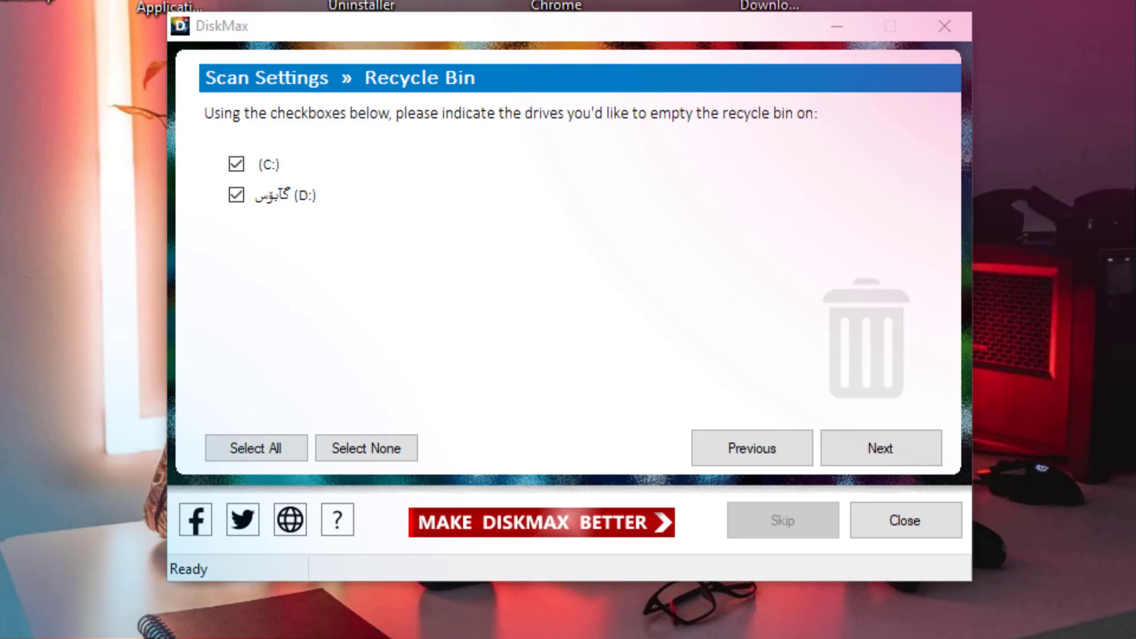
- Exclude drive D: from recycle bin emptying and from the drive root scan
{"action": "left_click", "coordinate": [236, 195]}
{"action": "key", "text": "Return"}
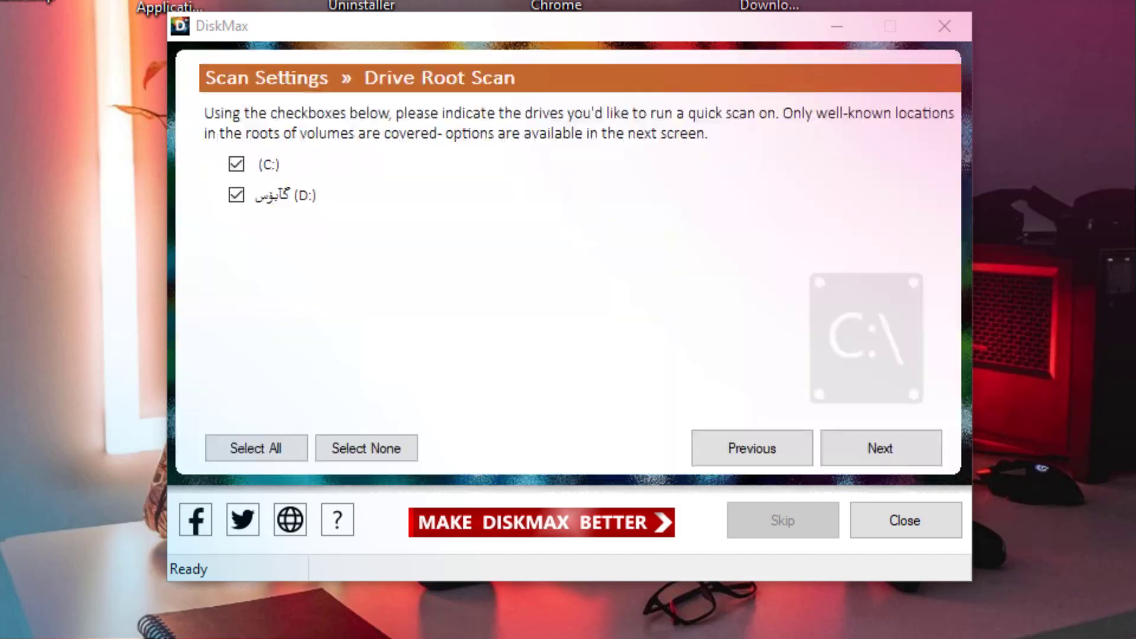
{"action": "left_click", "coordinate": [236, 195]}
{"action": "key", "text": "Return"}
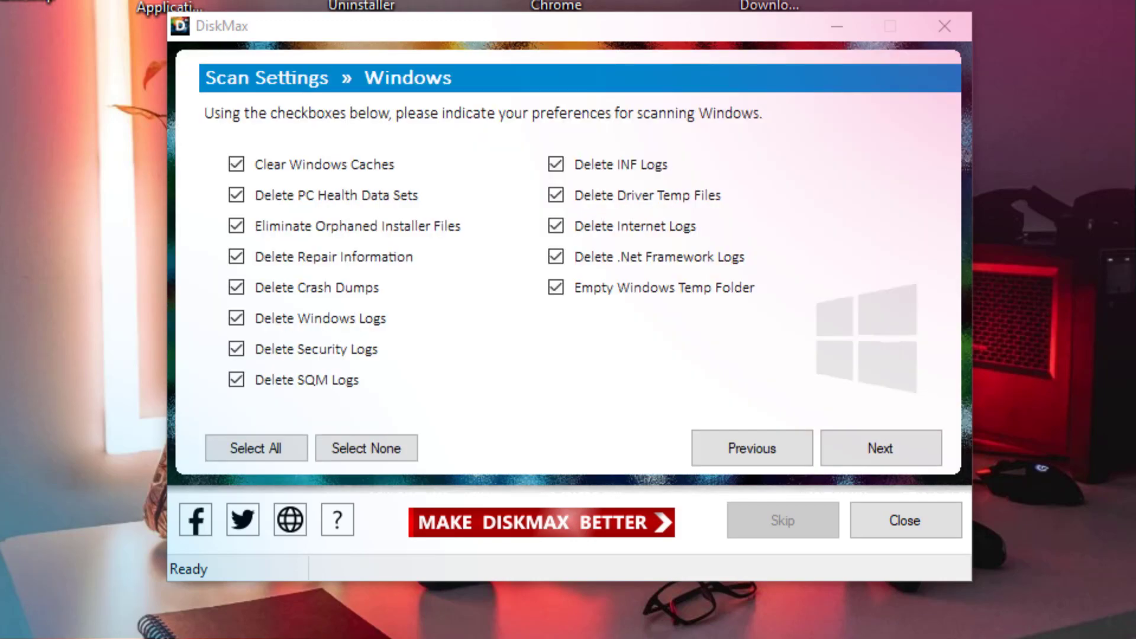
- Accept all selected Windows and Windows Update cleanup options, and keep clearing of all event logs enabled
{"action": "key", "text": "Return"}
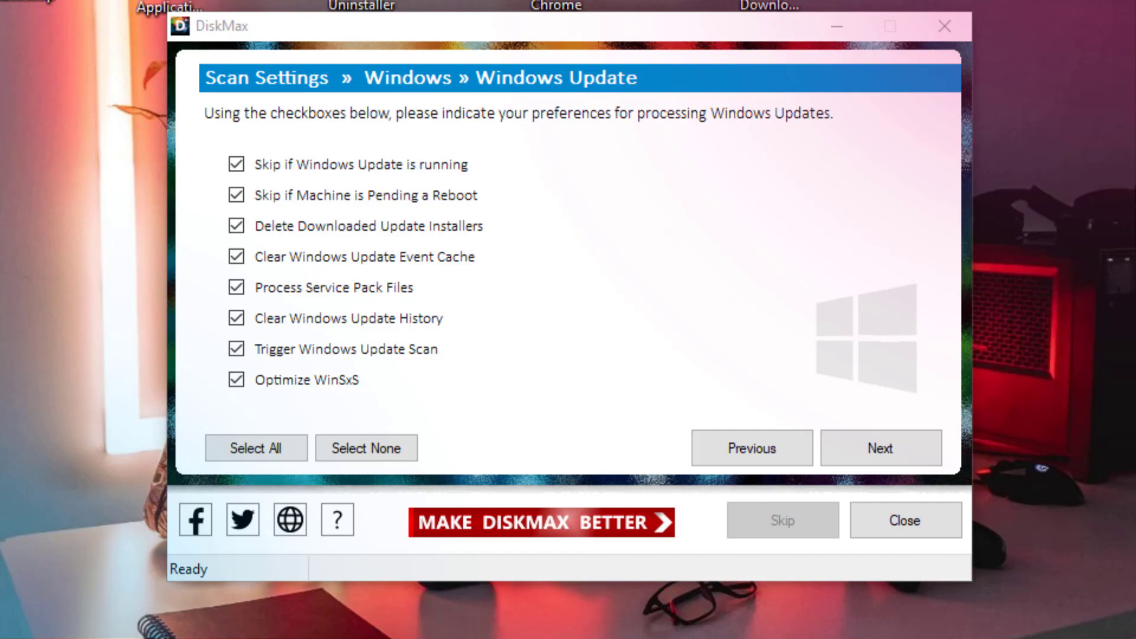
{"action": "key", "text": "Return"}
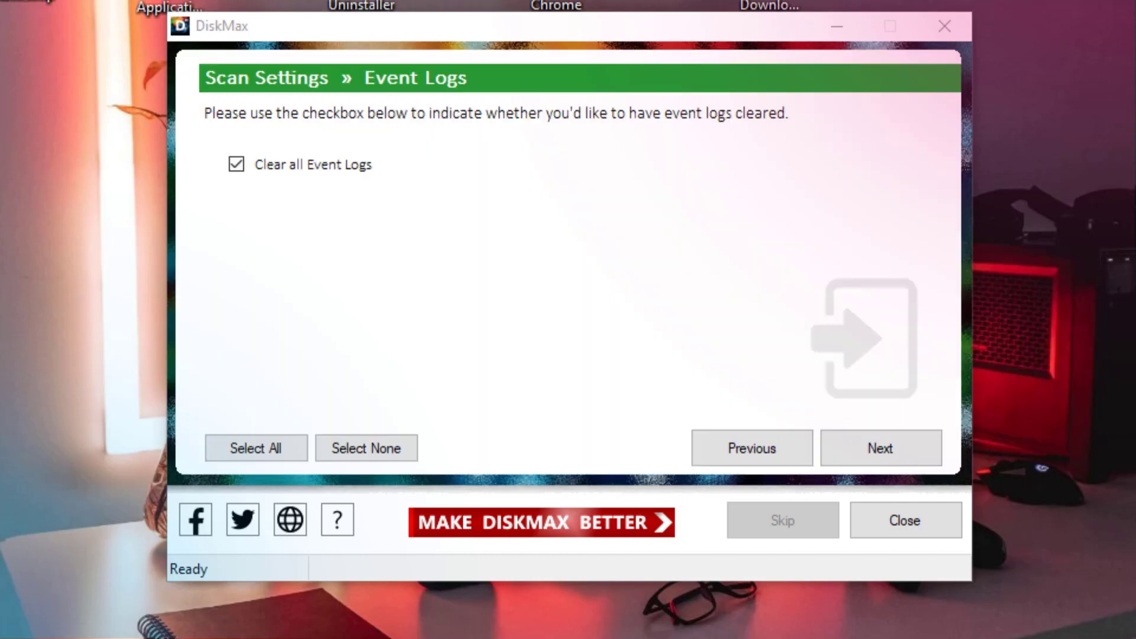
{"action": "key", "text": "Return"}
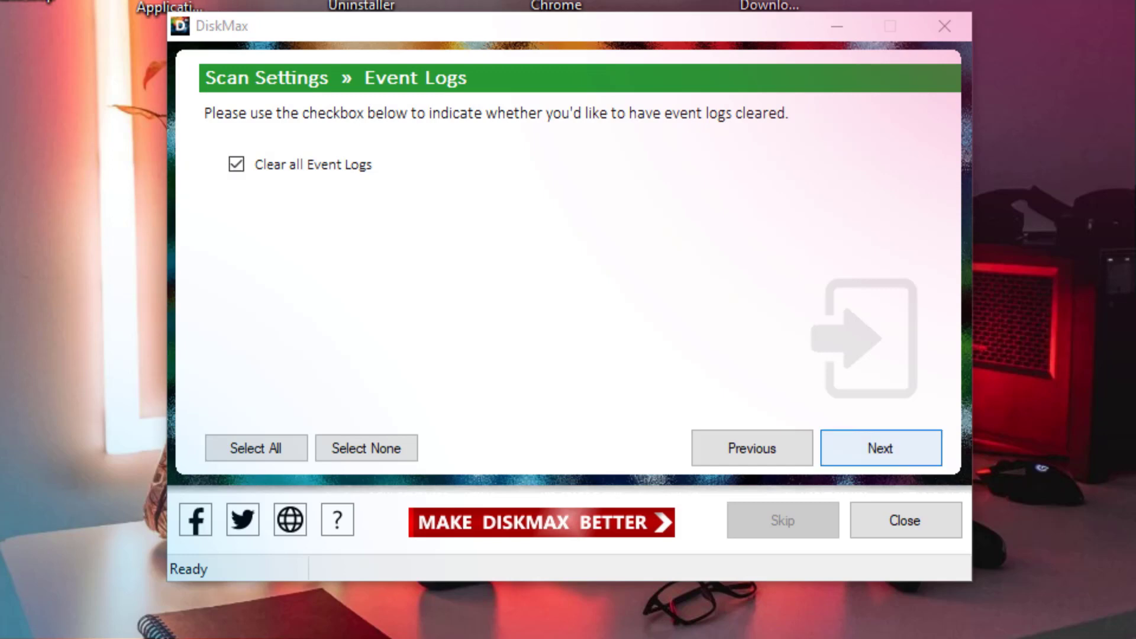
- Optimize only drive C:, leaving drive D: out of the drive optimization
{"action": "left_click", "coordinate": [236, 194]}
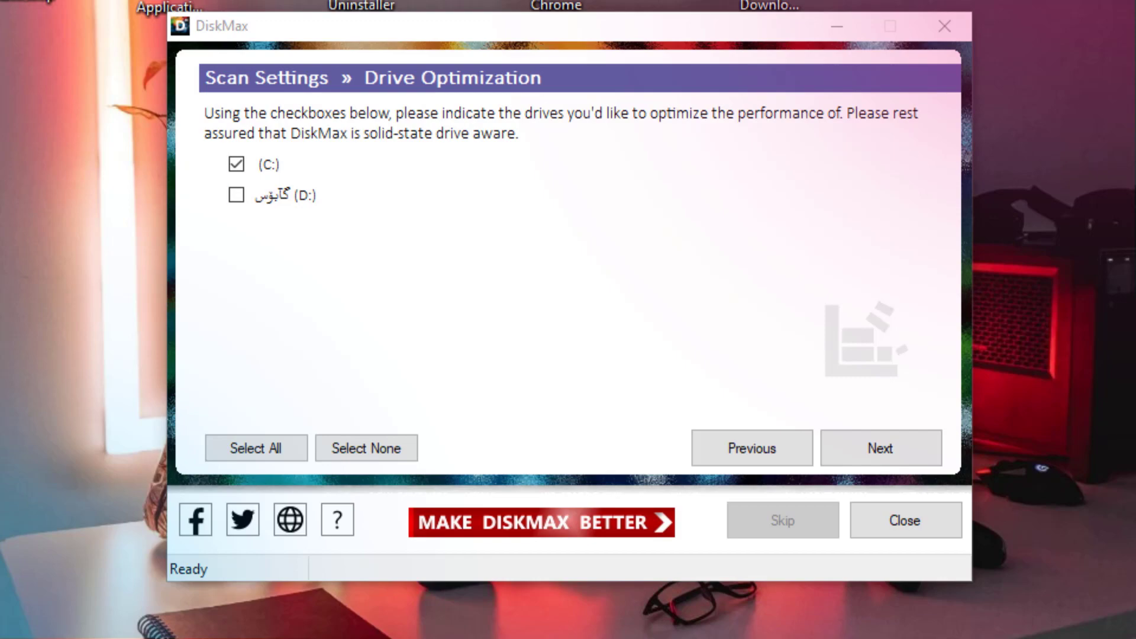
{"action": "key", "text": "Return"}
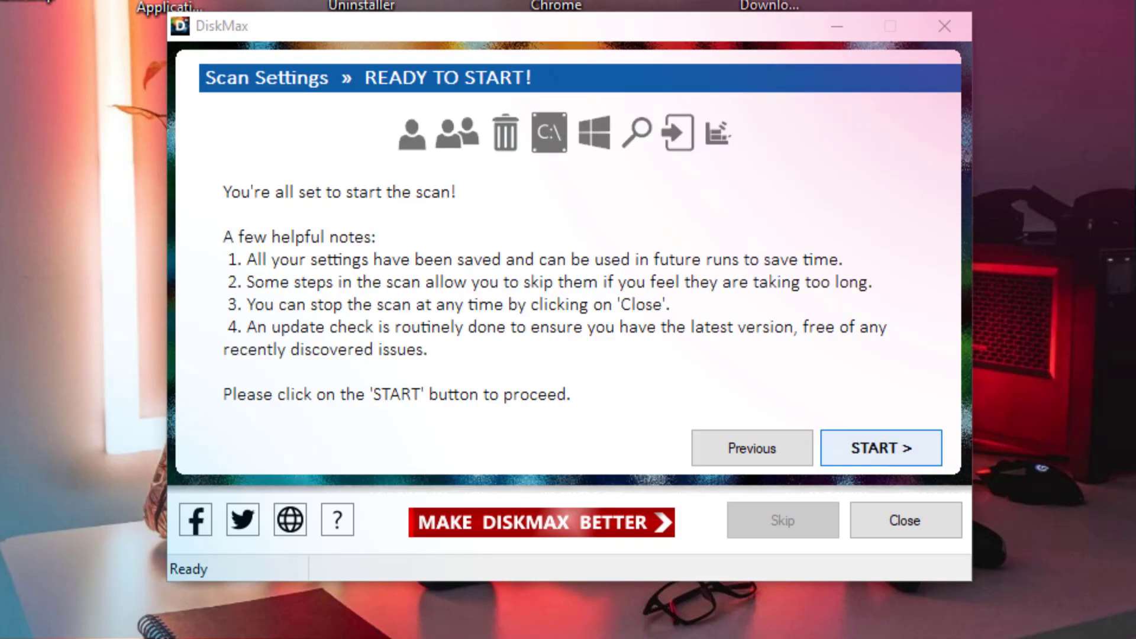
- Start the System+ scan and allow DiskMax to check for updates
{"action": "key", "text": "Return"}
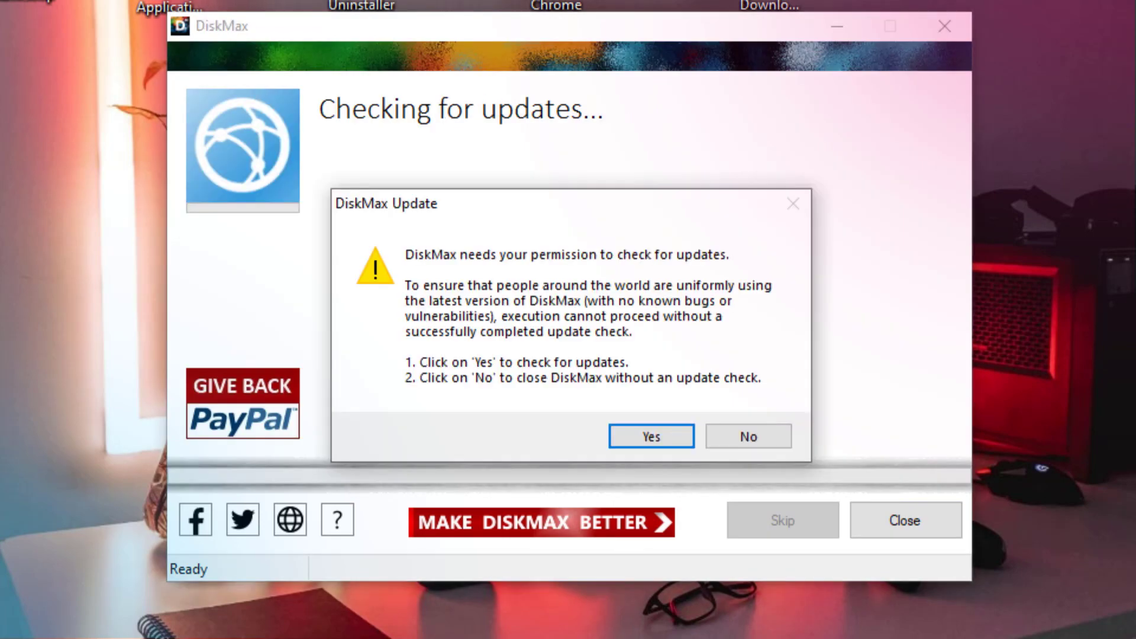
{"action": "key", "text": "Return"}
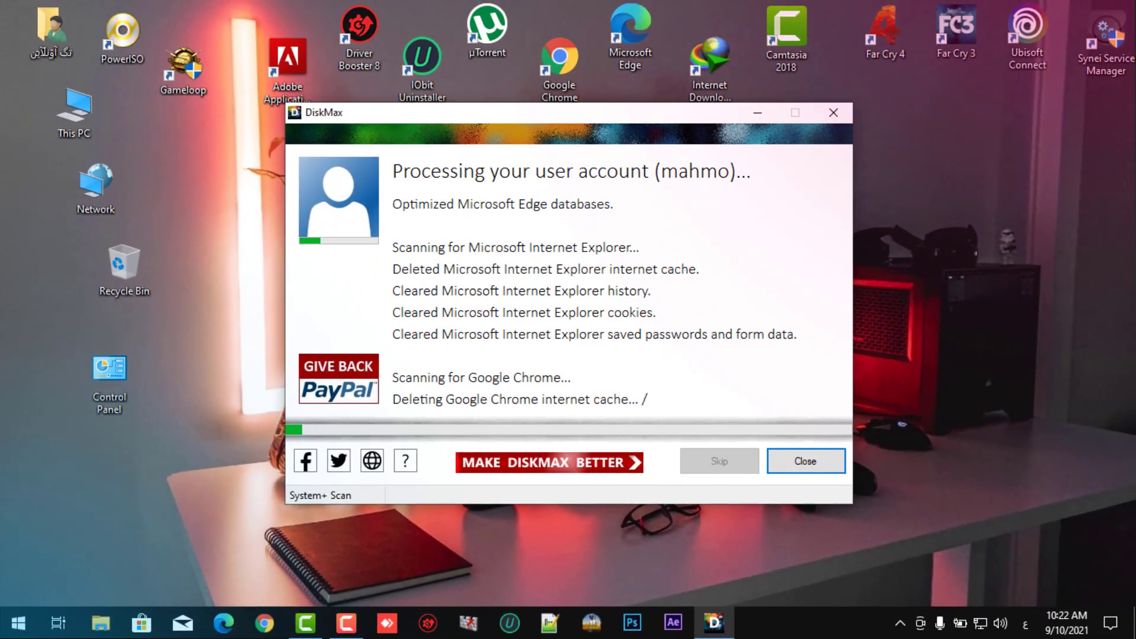
{"action": "right_click", "coordinate": [886, 191]}
{"action": "left_click", "coordinate": [905, 264]}
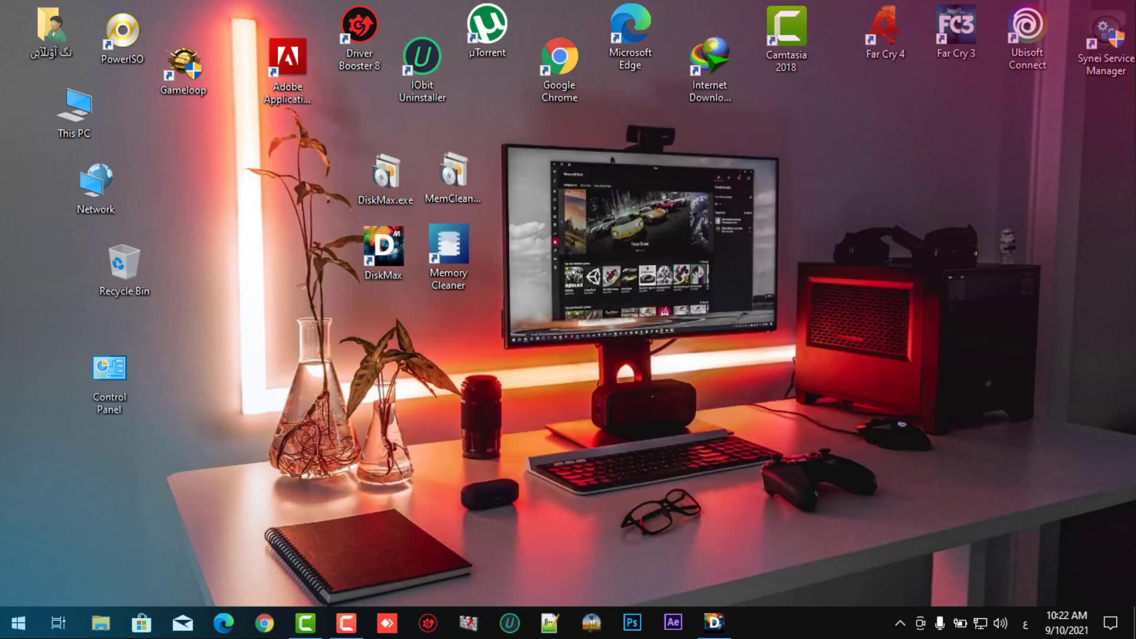
- Open Memory Cleaner from the desktop and move its window to the upper middle of the desktop
{"action": "left_click", "coordinate": [449, 255]}
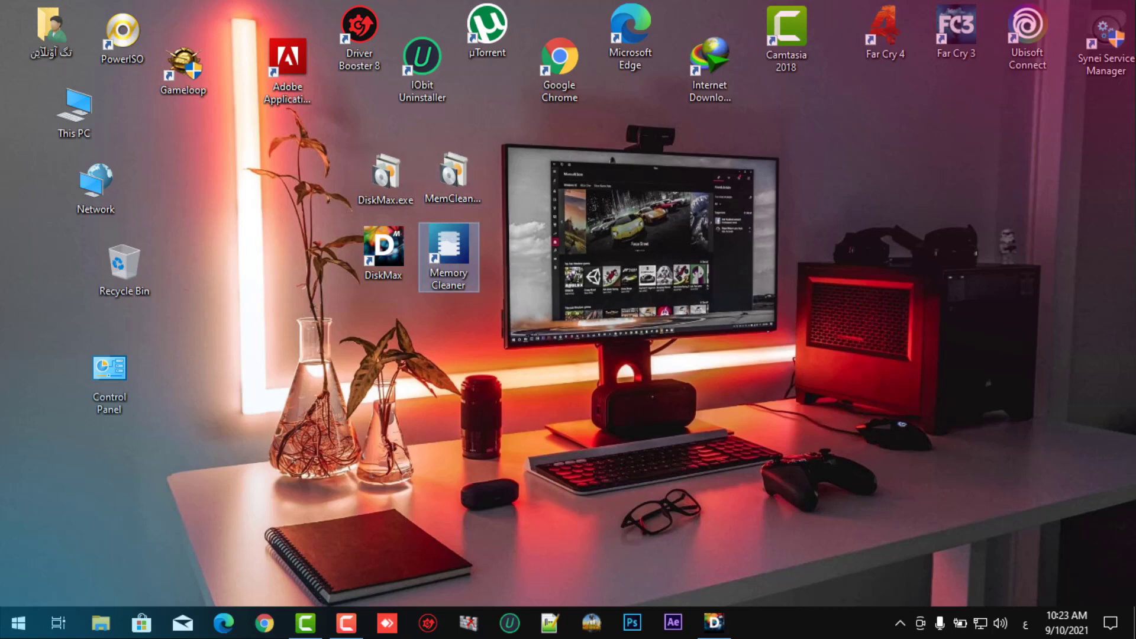
{"action": "double_click", "coordinate": [449, 254]}
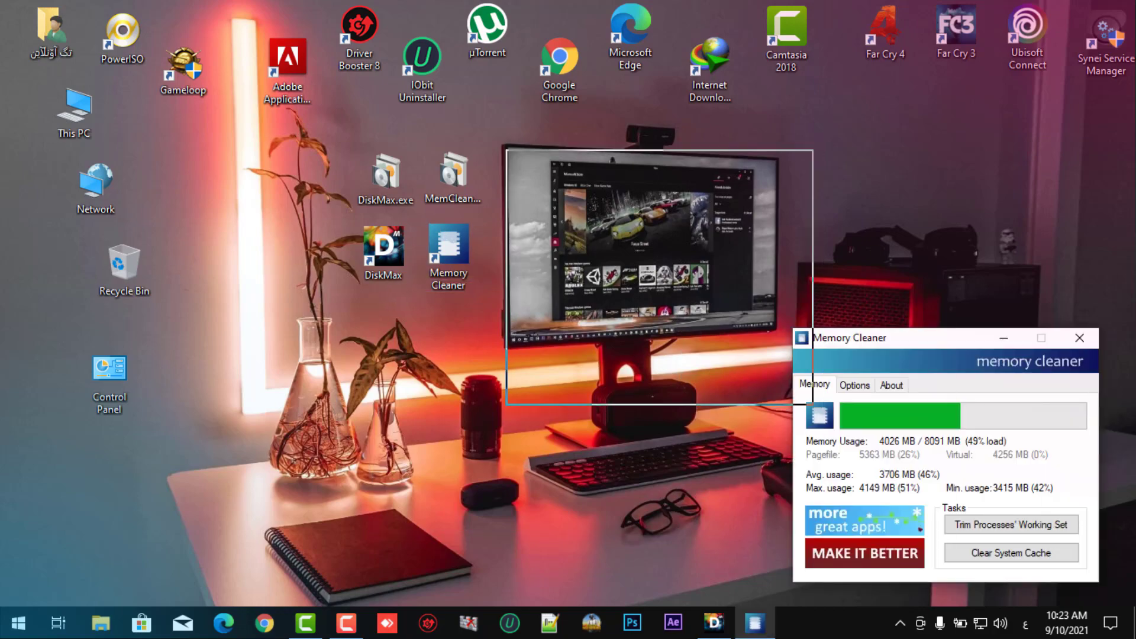
{"action": "left_click_drag", "start_coordinate": [621, 160], "coordinate": [610, 137]}
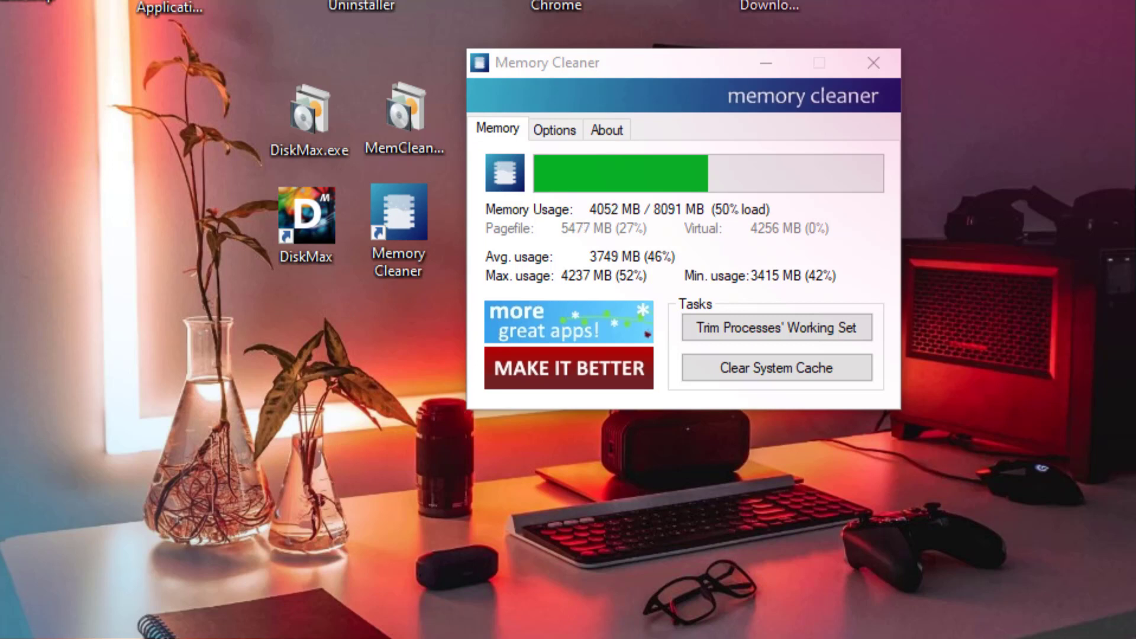
- Trim the processes' working set and clear the system cache
{"action": "left_click", "coordinate": [776, 327]}
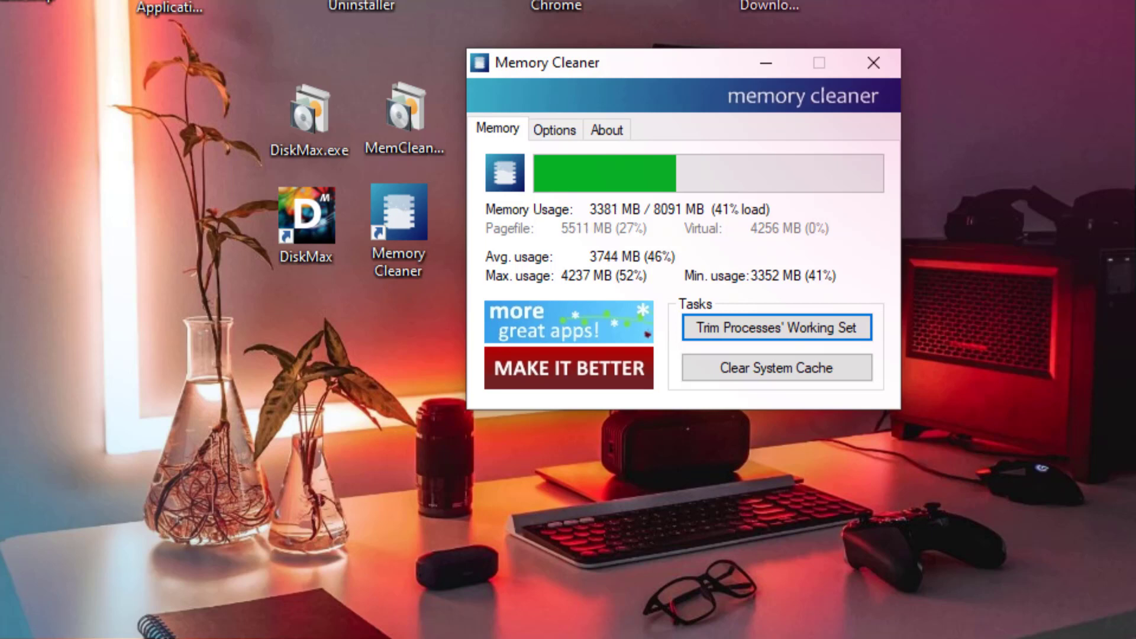
{"action": "left_click", "coordinate": [776, 327]}
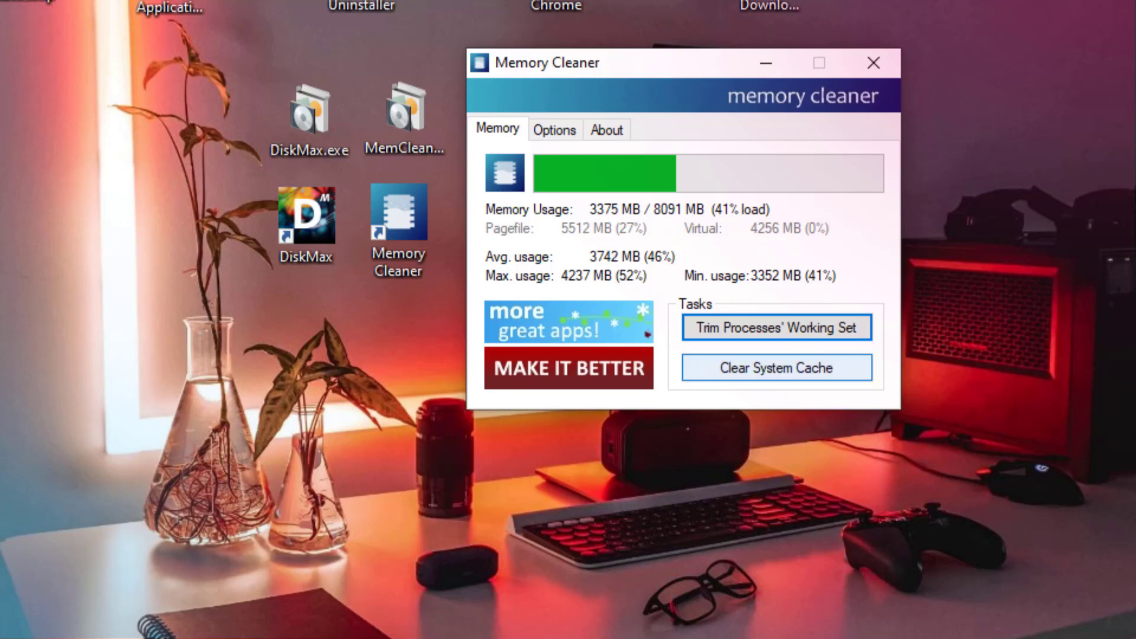
{"action": "left_click", "coordinate": [777, 367]}
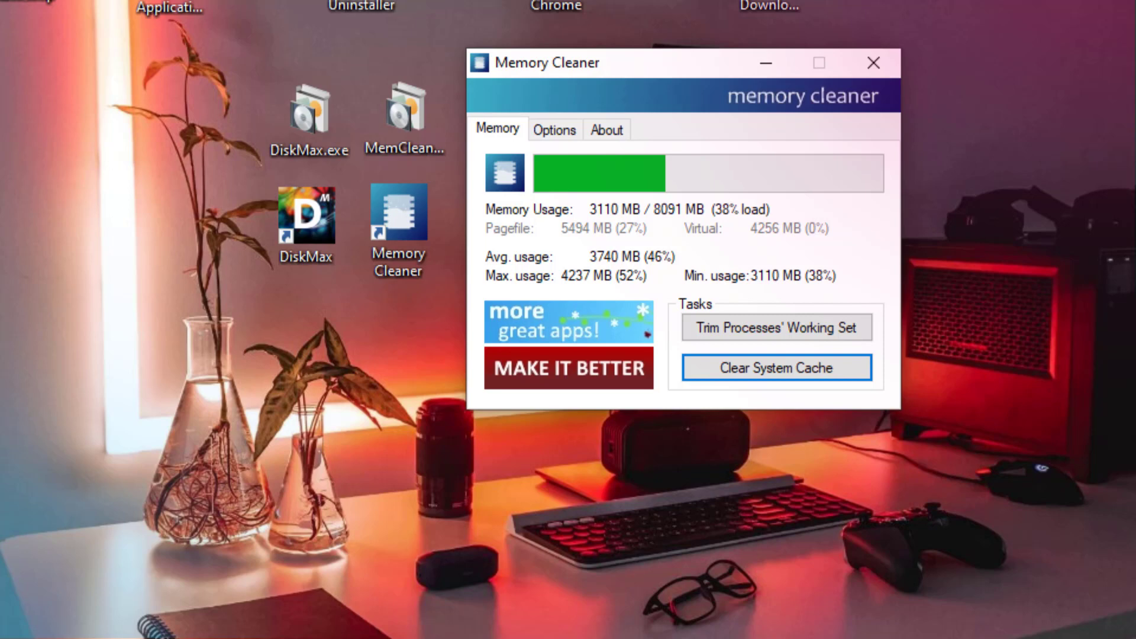
- Set Memory Cleaner to trim the processes' working set automatically when memory usage exceeds 80%
{"action": "key", "text": "ctrl+Tab"}
{"action": "left_click", "coordinate": [505, 181]}
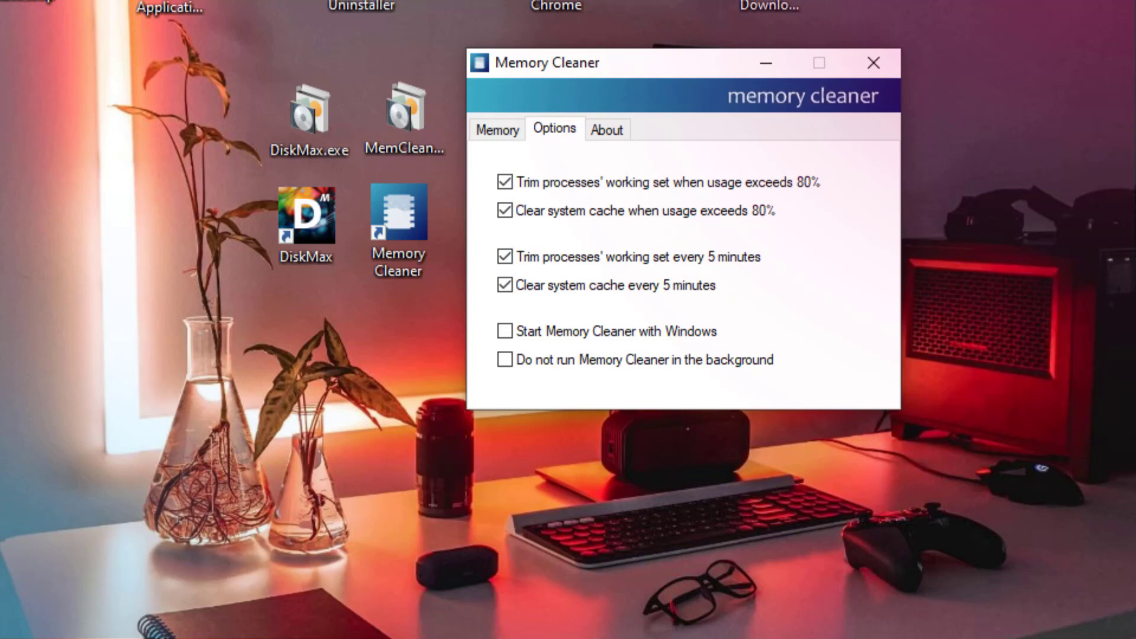
- Return to the memory usage view, clear the system cache again, and close the Memory Cleaner window
{"action": "left_click", "coordinate": [497, 129]}
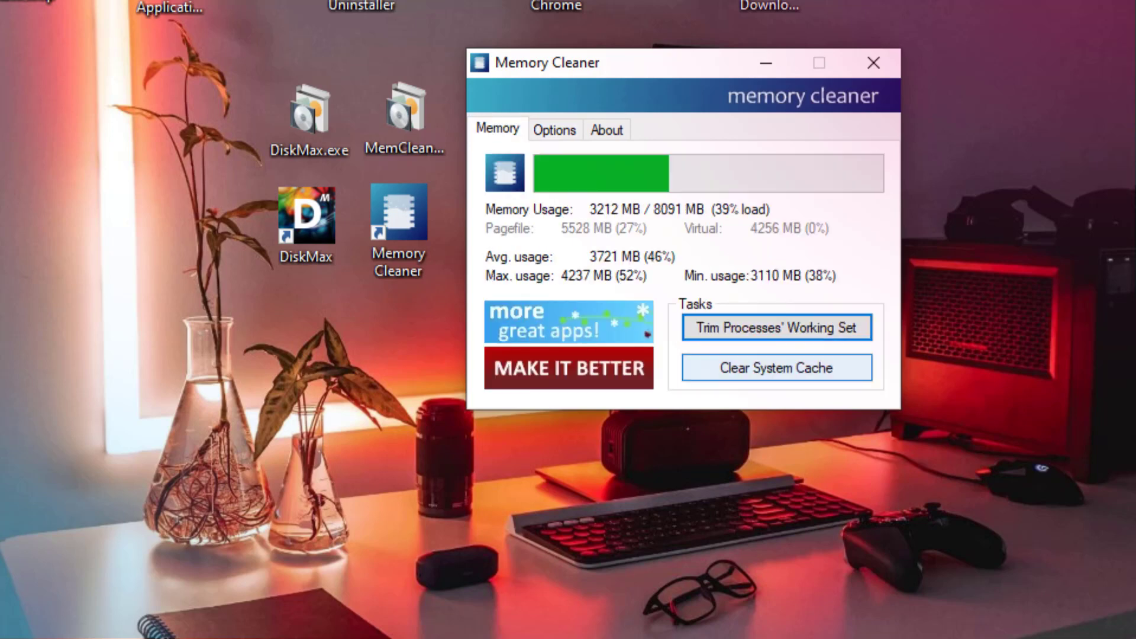
{"action": "key", "text": "Return"}
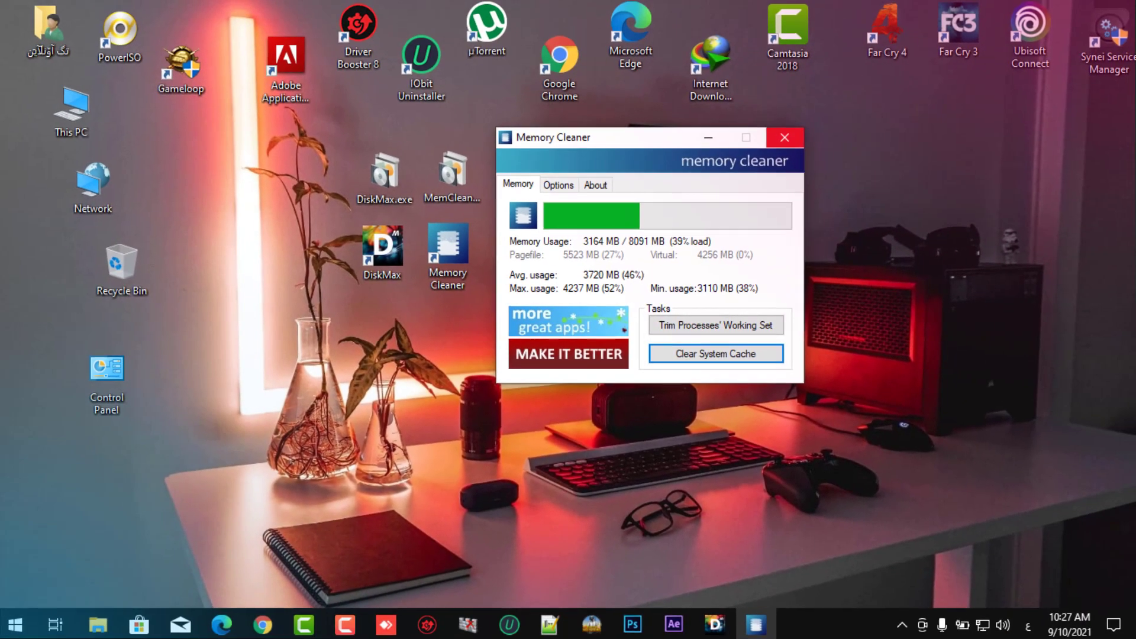
{"action": "key", "text": "alt+F4"}
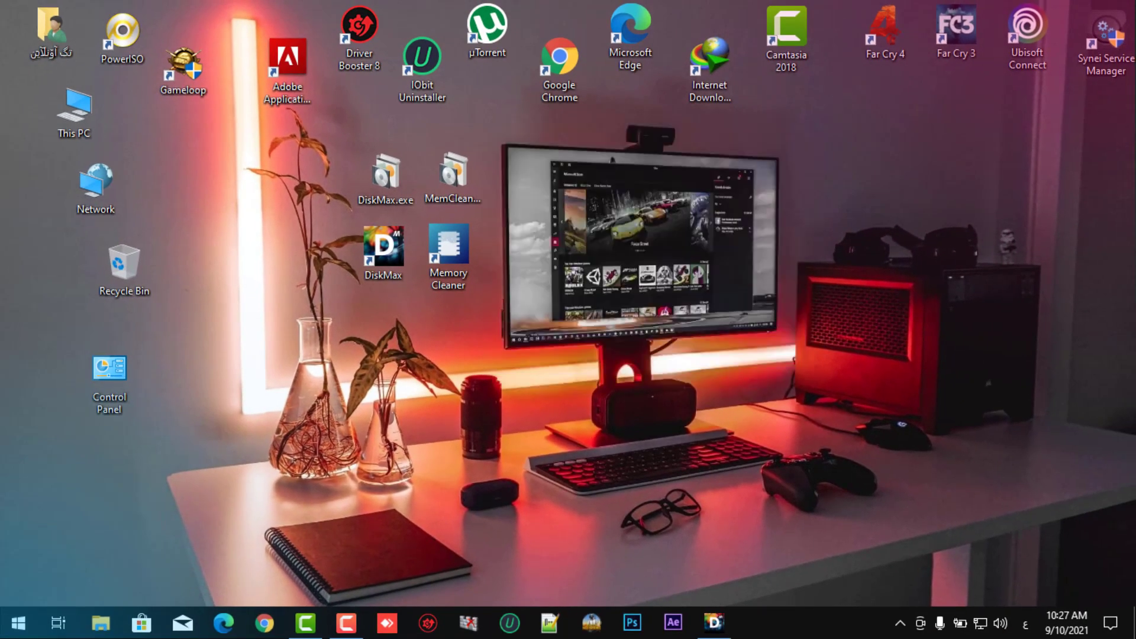
- Restore the Memory Cleaner window from the background and clear the system cache
{"action": "left_click", "coordinate": [900, 623]}
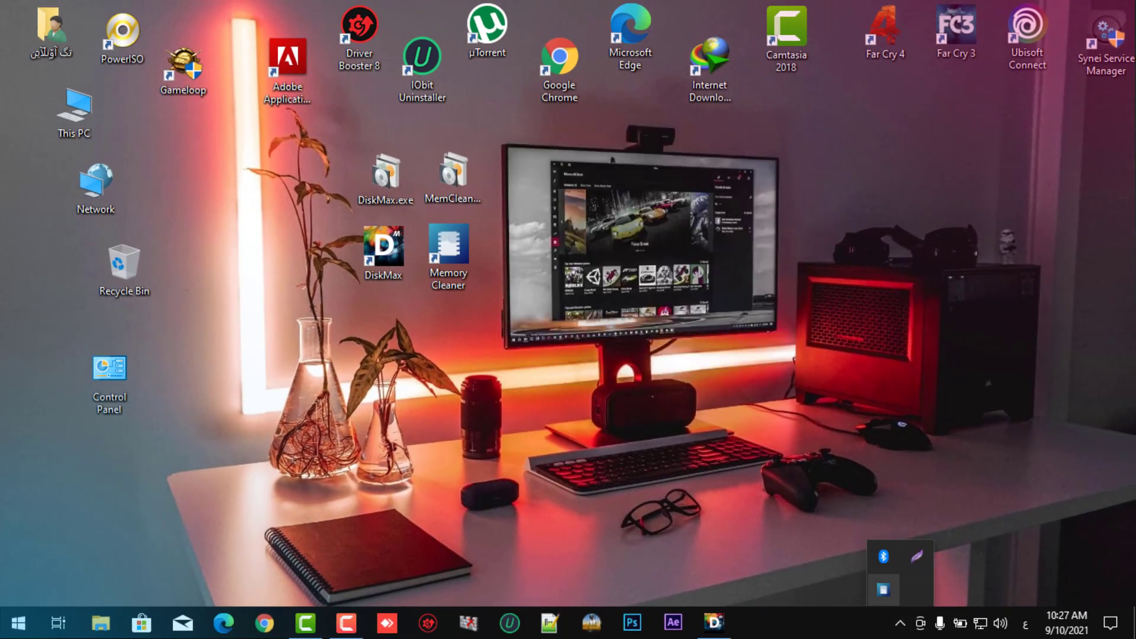
{"action": "left_click", "coordinate": [883, 589]}
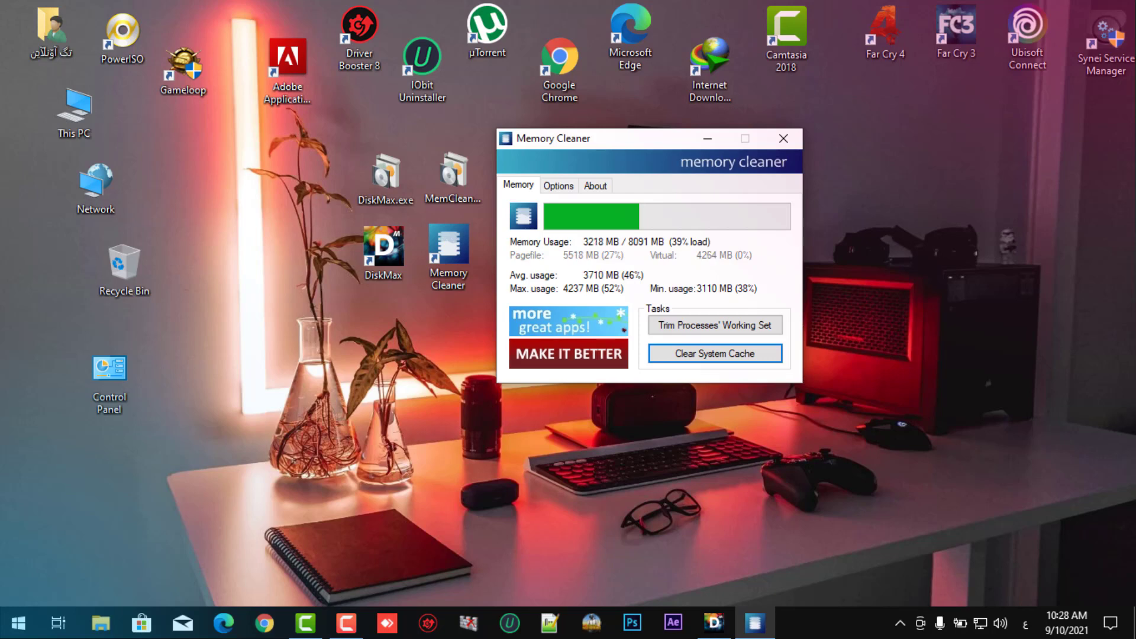
{"action": "key", "text": "Return"}
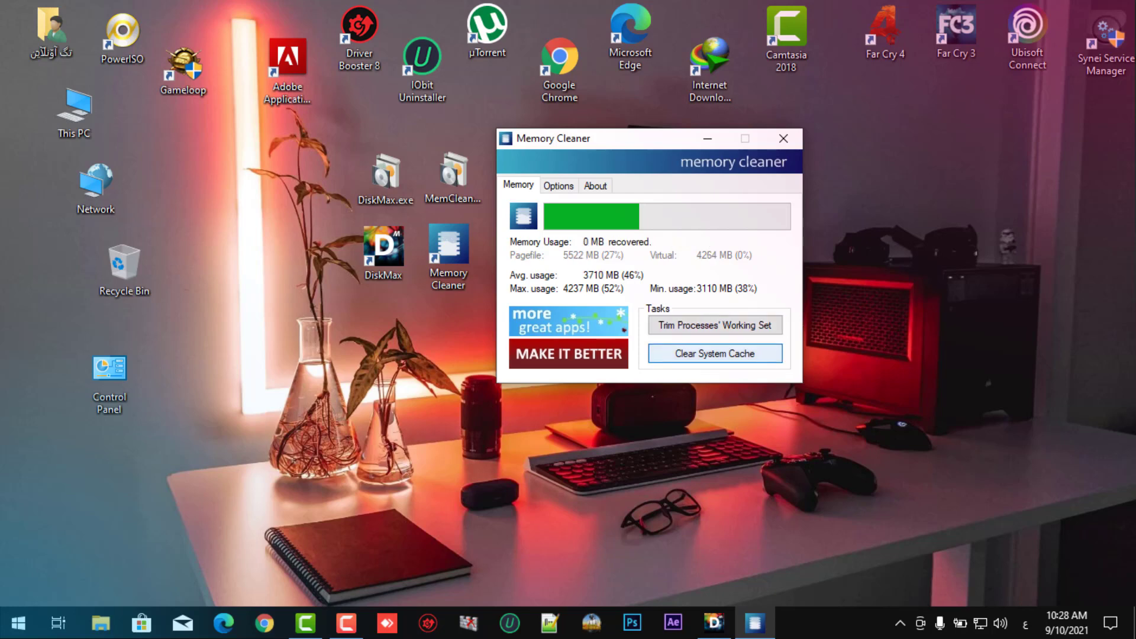
- Review Memory Cleaner's automatic cleaning and startup options, return to the memory usage view, and close the window
{"action": "key", "text": "ctrl+Tab"}
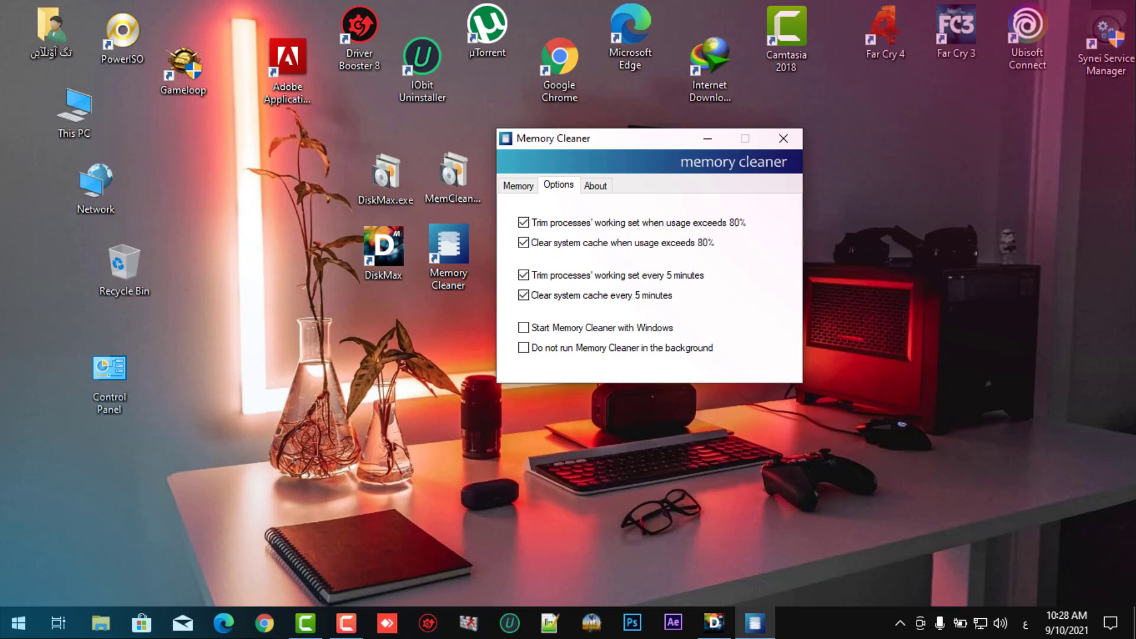
{"action": "key", "text": "ctrl+shift+Tab"}
{"action": "key", "text": "alt+F4"}
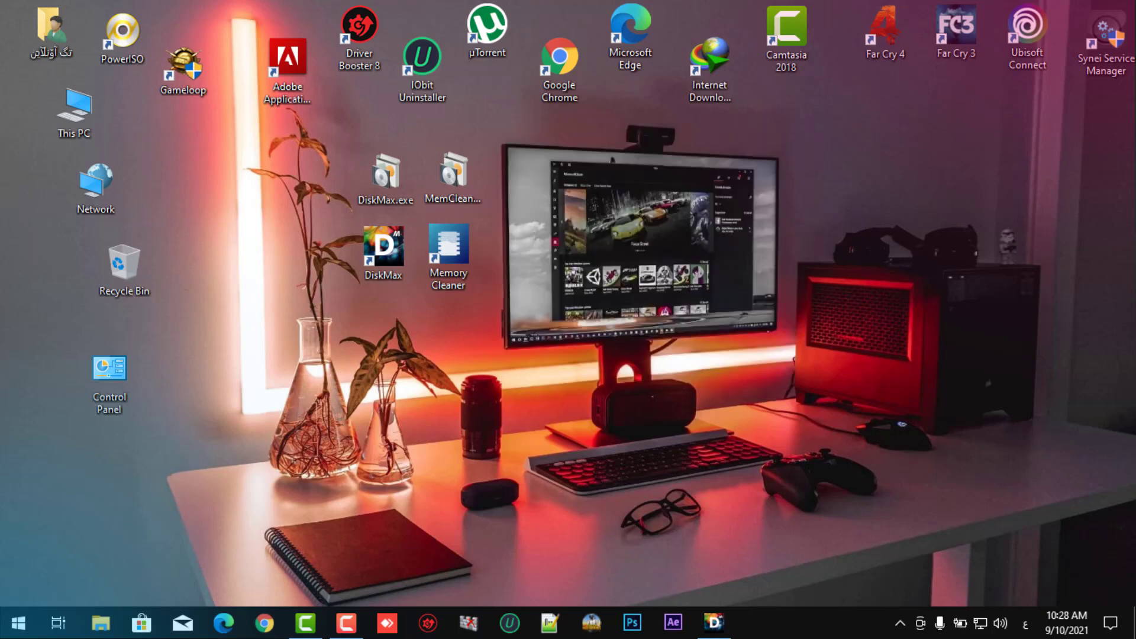